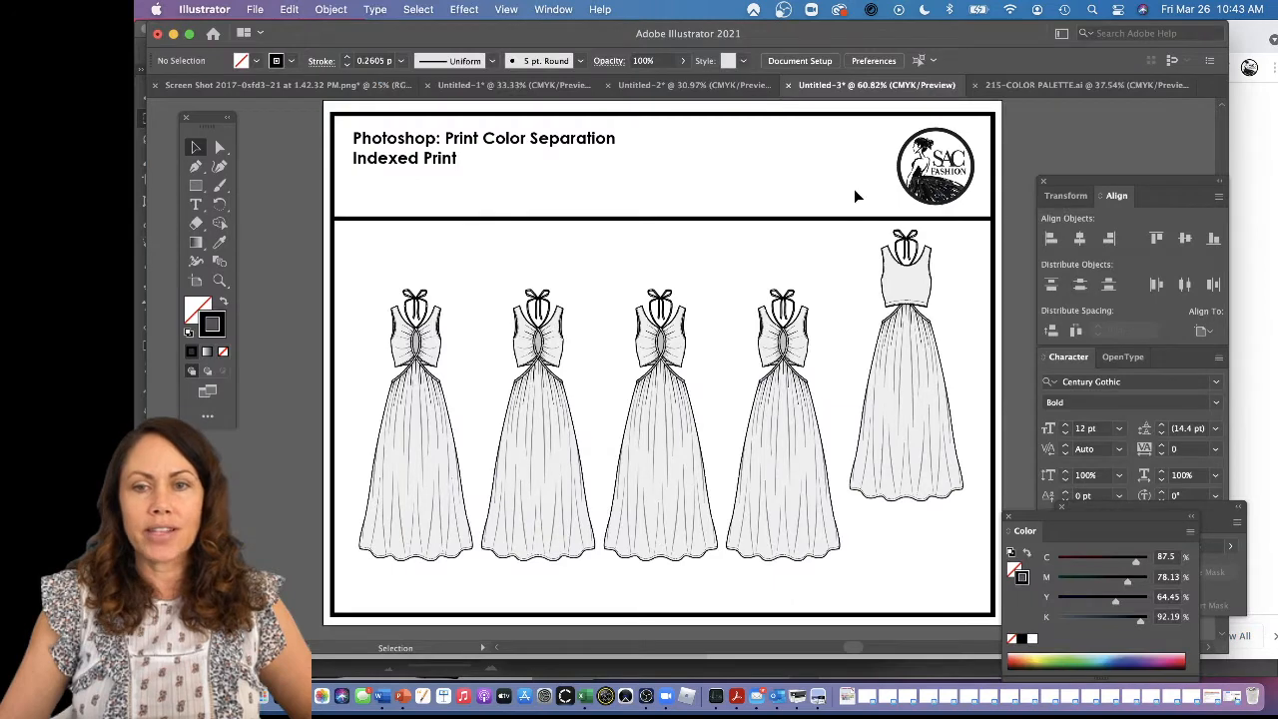
Step: Review the 215-COLOR PALETTE.ai colour card, the assignment instructions in Chrome and the FLORA PRINT(1).psd print in Photoshop, and return to Illustrator
{"action": "left_click", "coordinate": [1038, 86]}
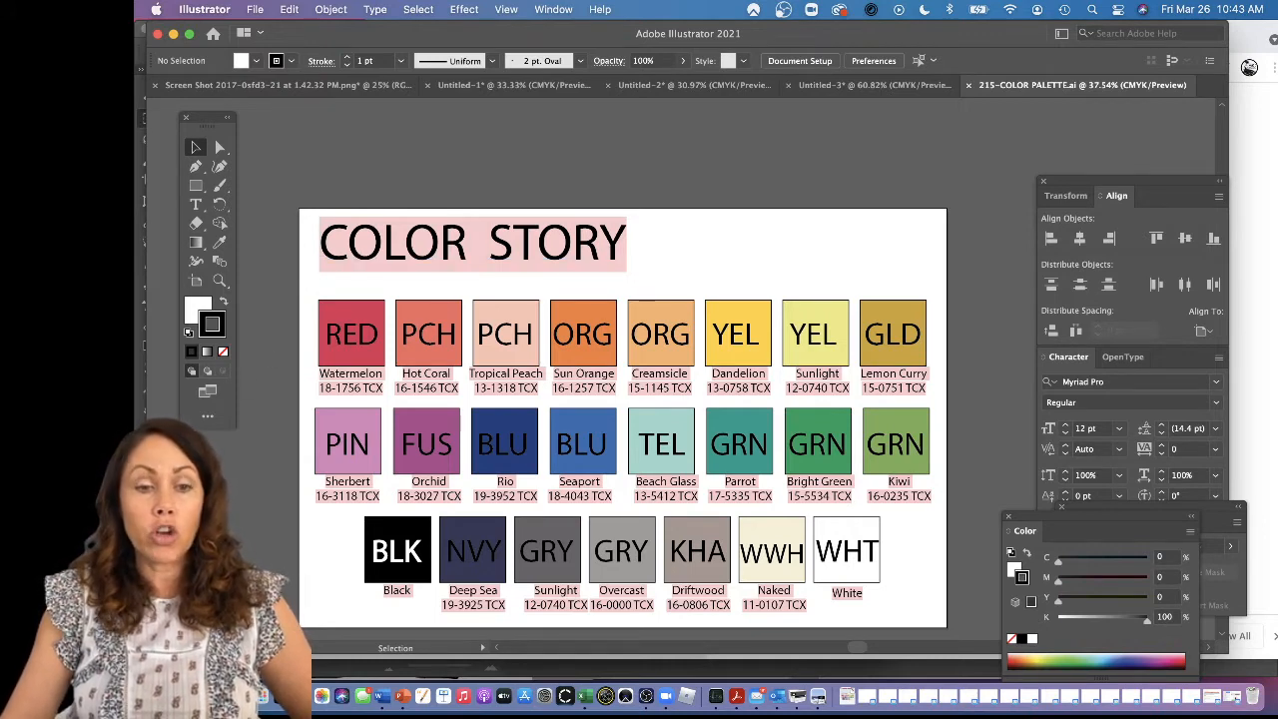
{"action": "left_click", "coordinate": [302, 696]}
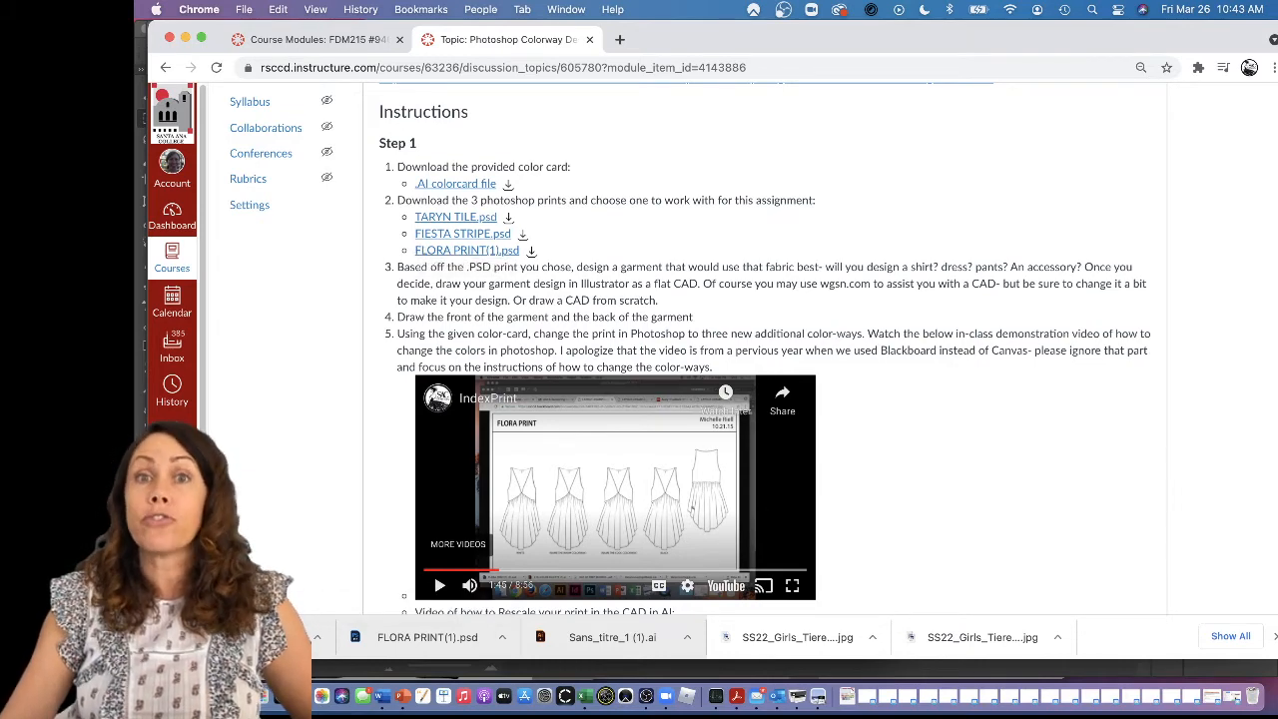
{"action": "key", "text": "super+Tab"}
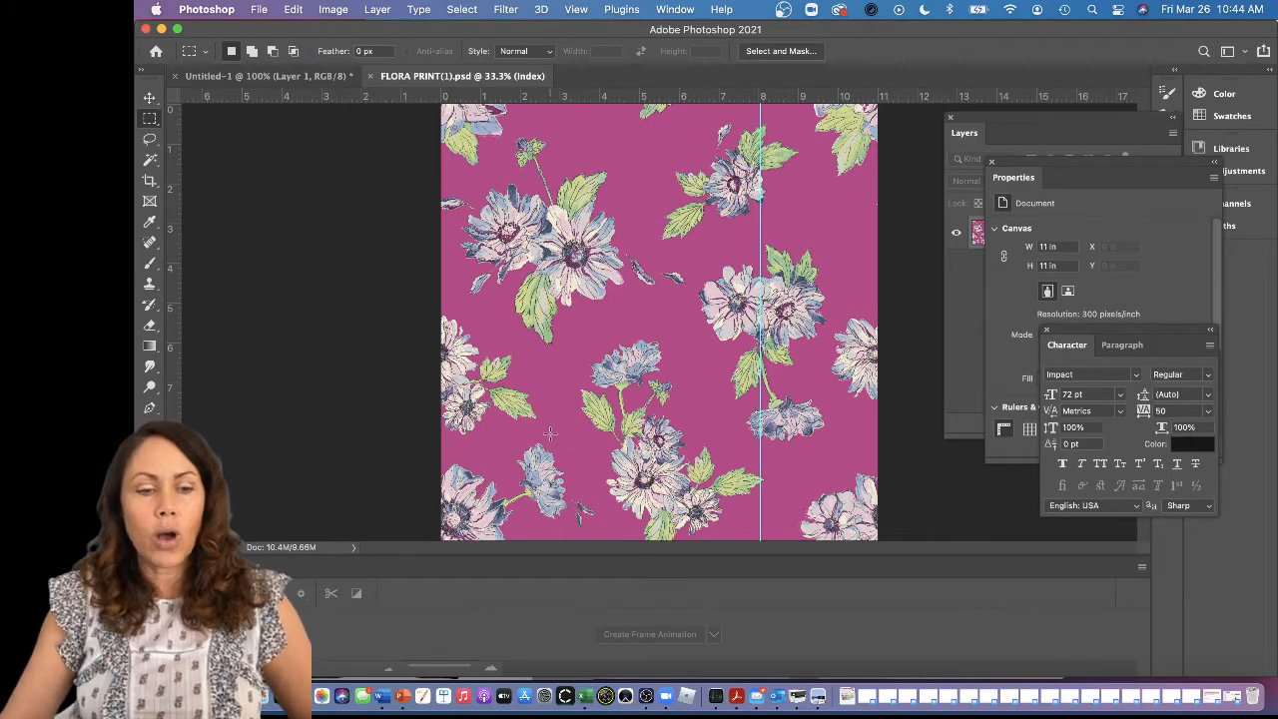
{"action": "key", "text": "super+Tab"}
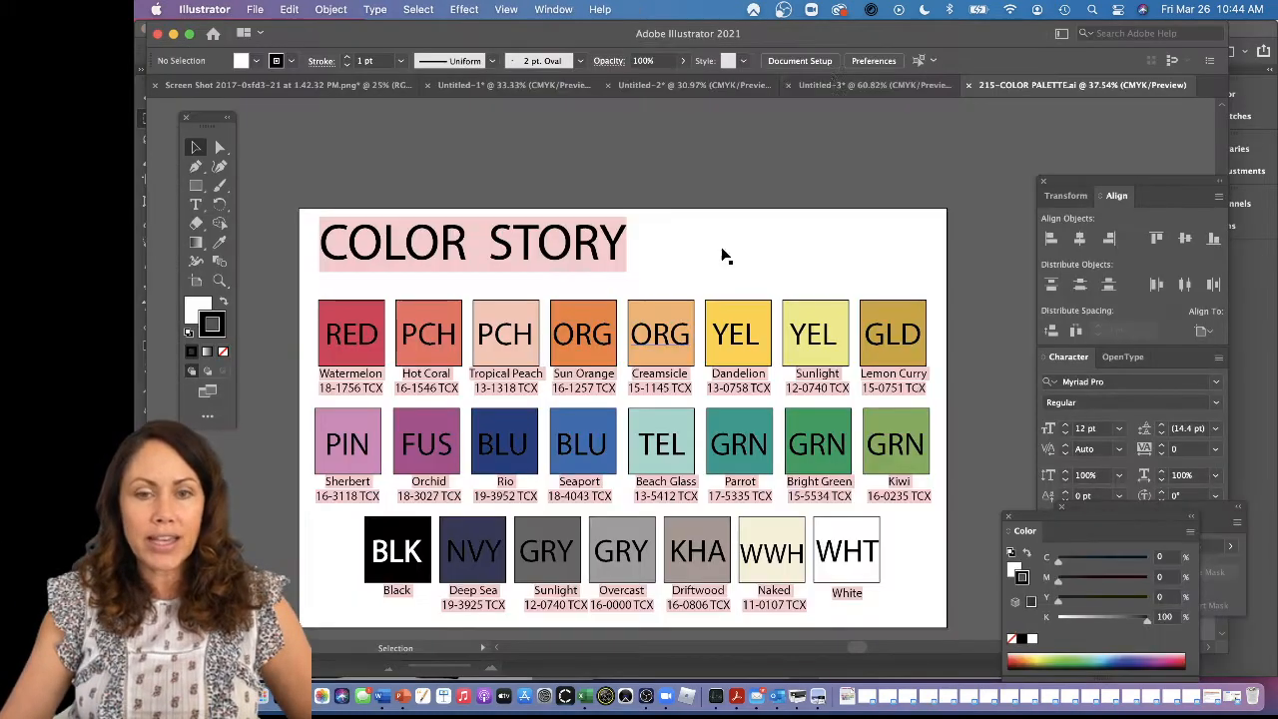
Step: In the Untitled-3 document, move the third and second front-view dresses slightly down, out of line with the others
{"action": "left_click", "coordinate": [876, 84]}
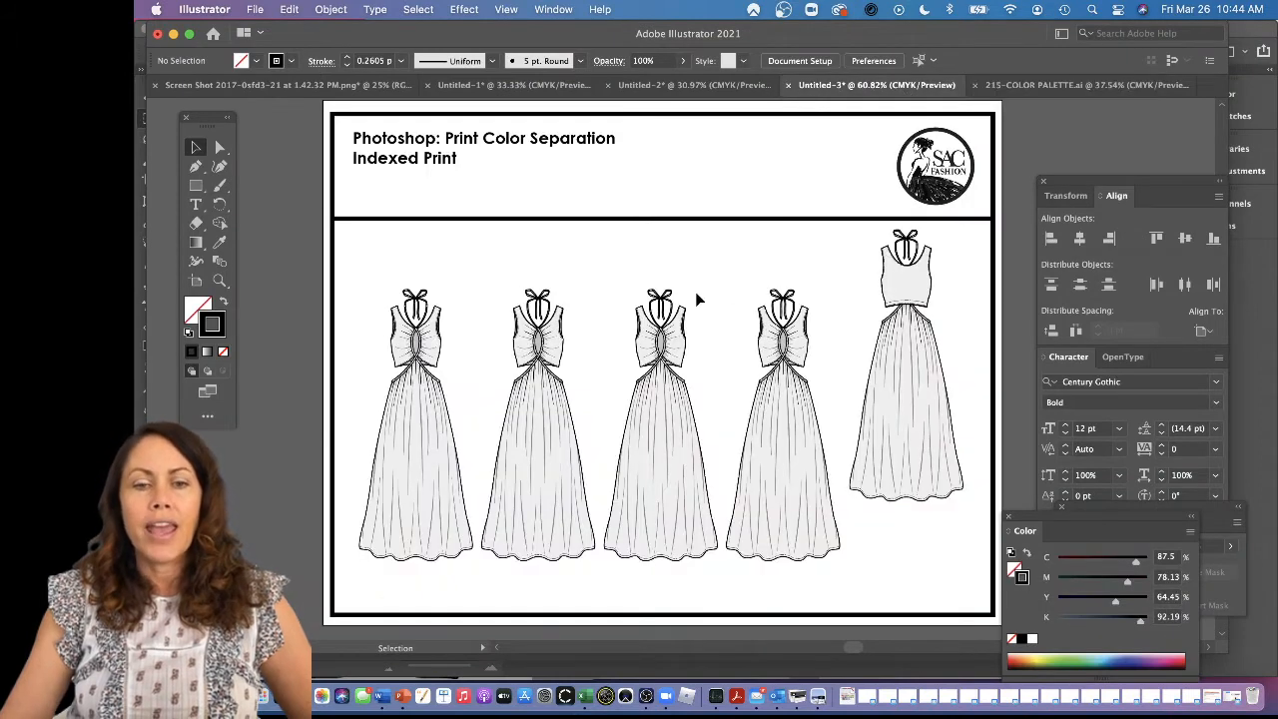
{"action": "left_click_drag", "start_coordinate": [662, 374], "coordinate": [665, 398]}
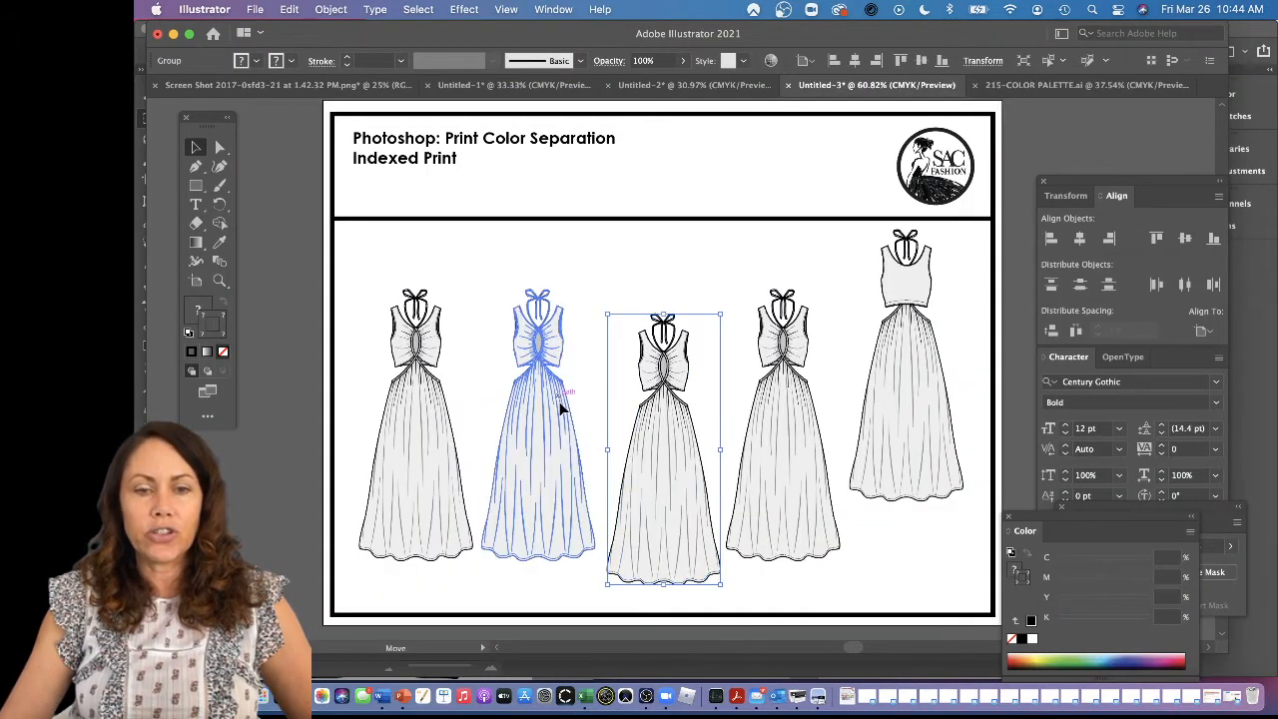
{"action": "left_click_drag", "start_coordinate": [558, 409], "coordinate": [559, 428]}
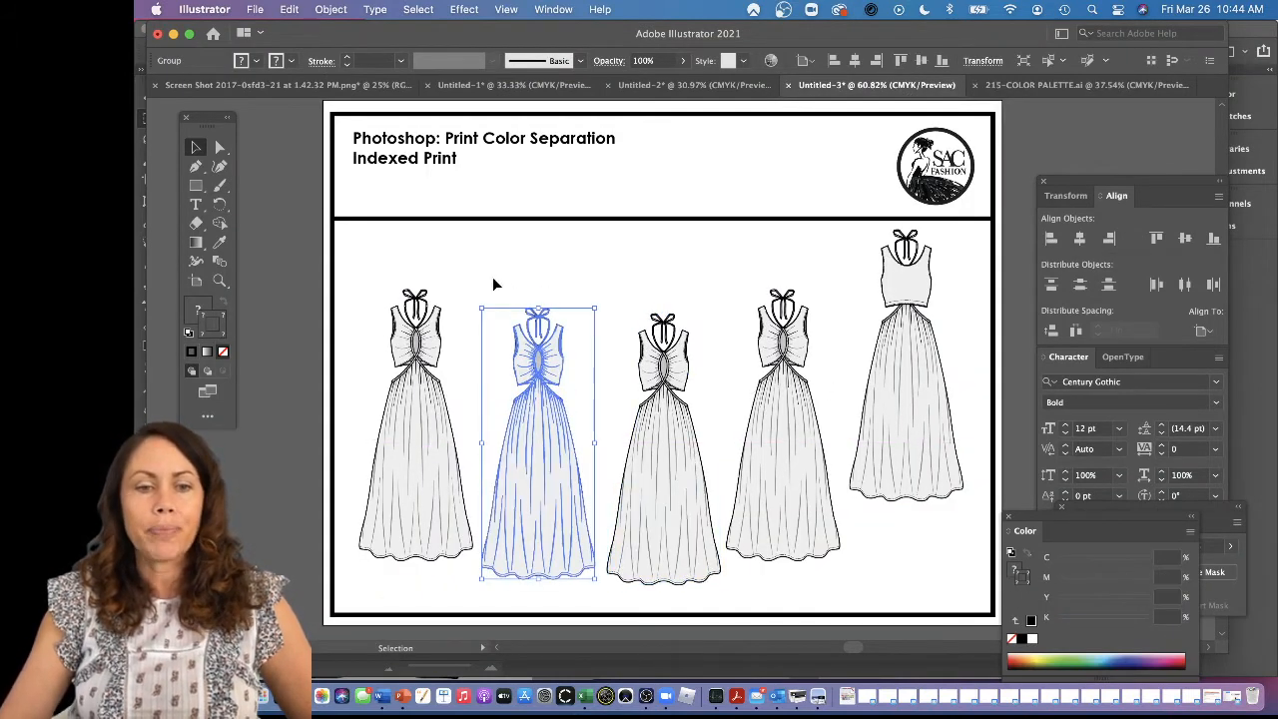
Step: Check that the first three front-view dresses are each grouped, and look up the Group command
{"action": "left_click", "coordinate": [413, 372]}
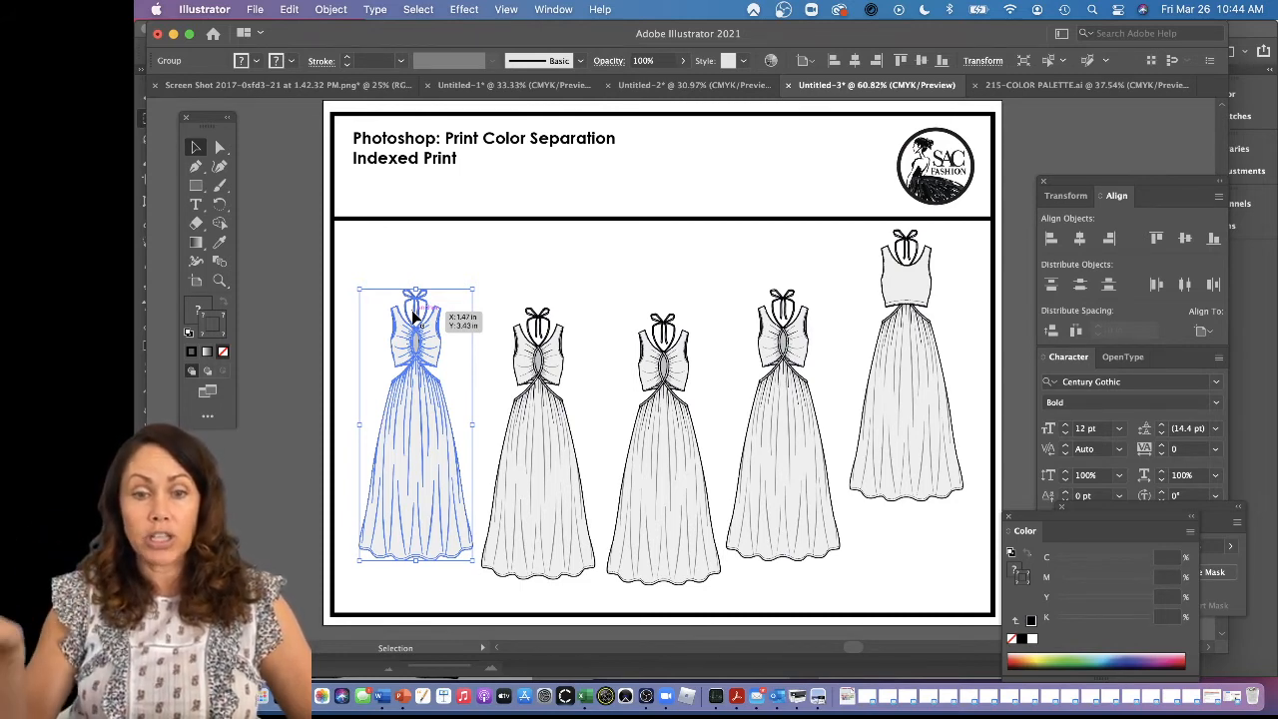
{"action": "left_click", "coordinate": [484, 250]}
{"action": "left_click", "coordinate": [423, 358]}
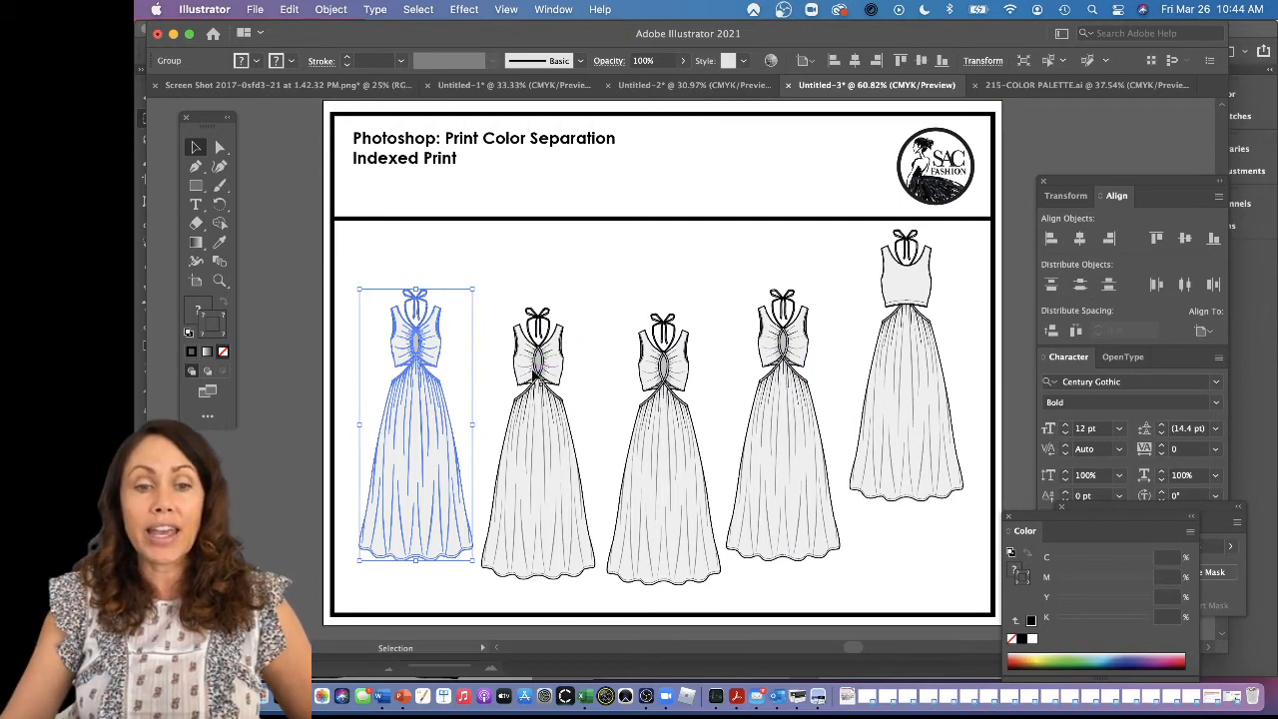
{"action": "left_click", "coordinate": [534, 372]}
{"action": "left_click", "coordinate": [686, 397]}
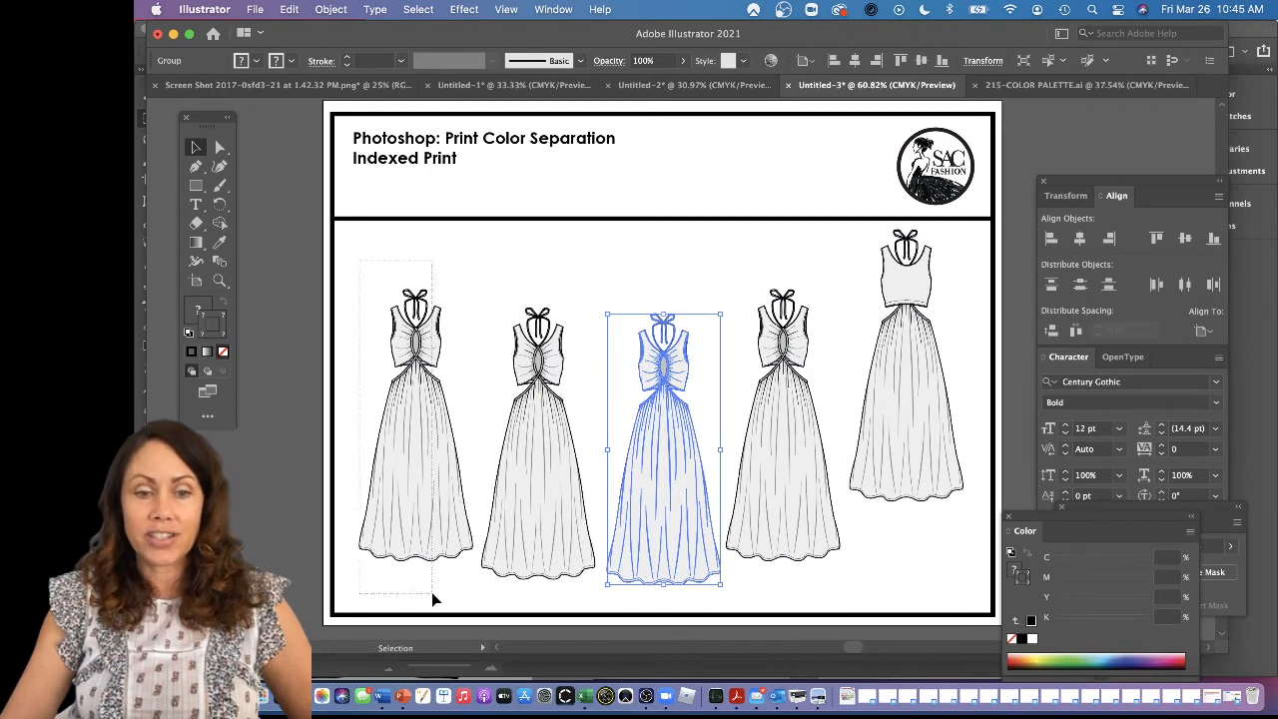
{"action": "left_click", "coordinate": [472, 587]}
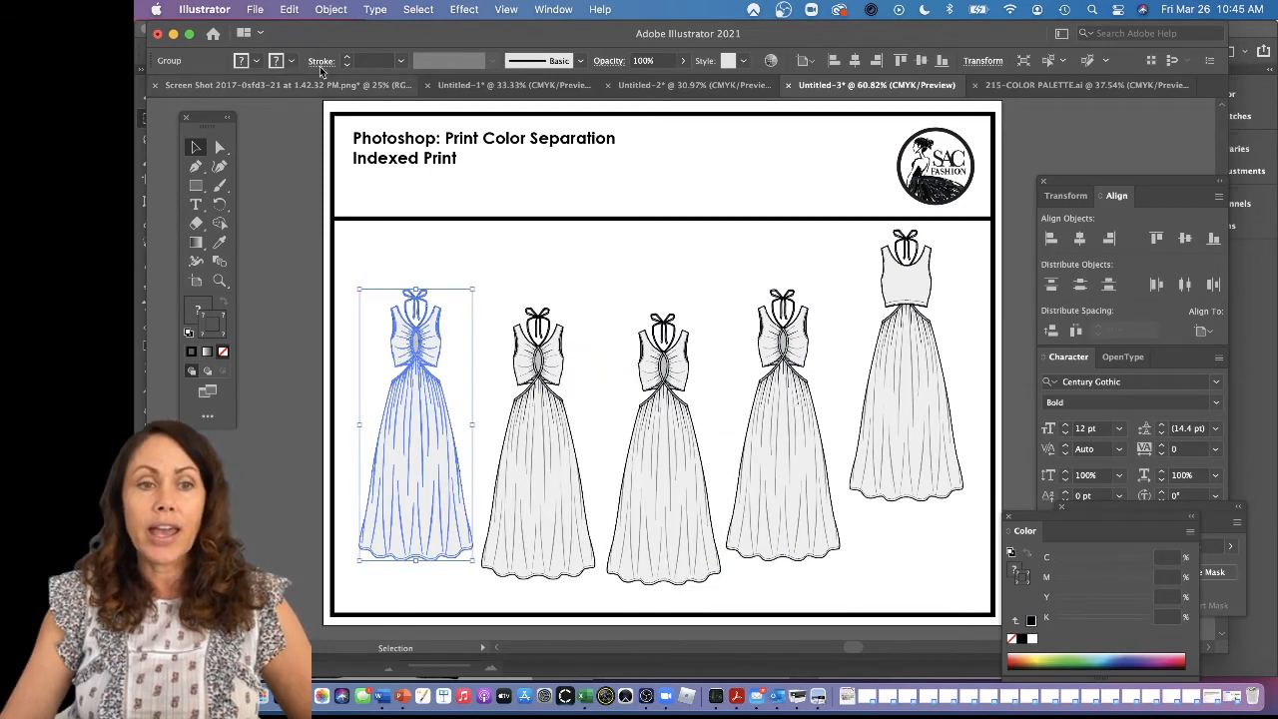
{"action": "left_click", "coordinate": [330, 9]}
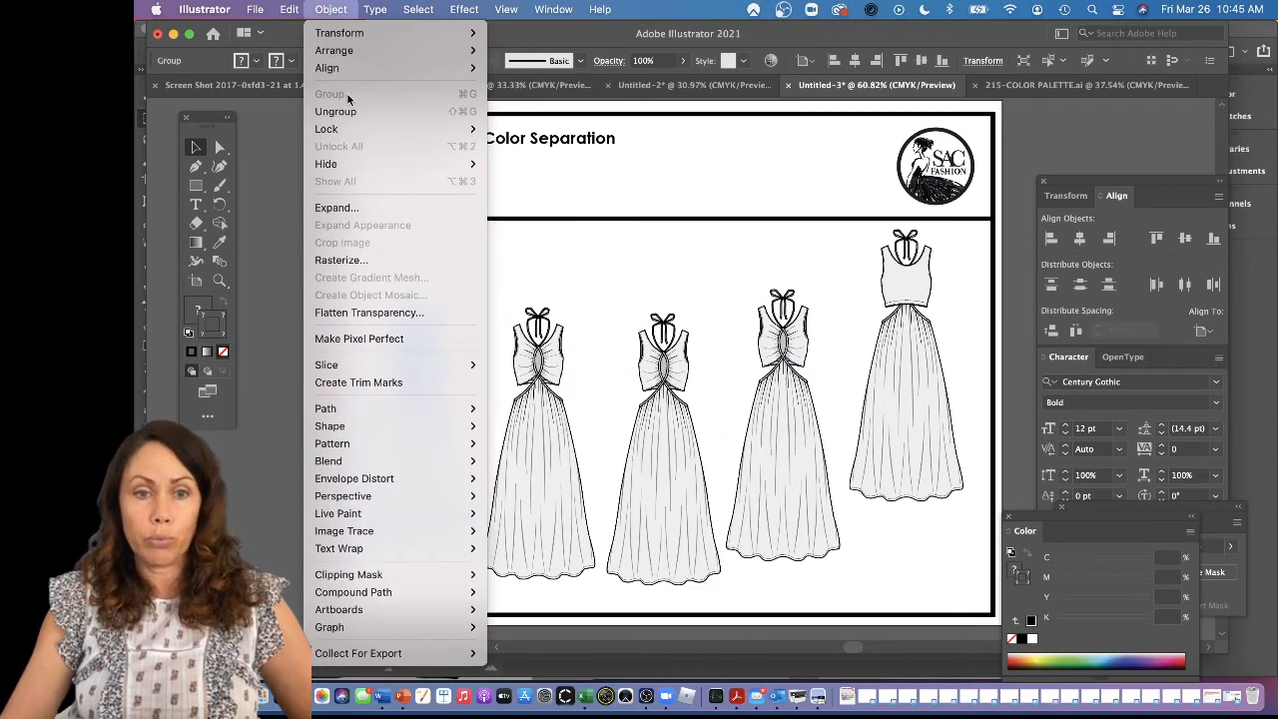
{"action": "left_click", "coordinate": [636, 272]}
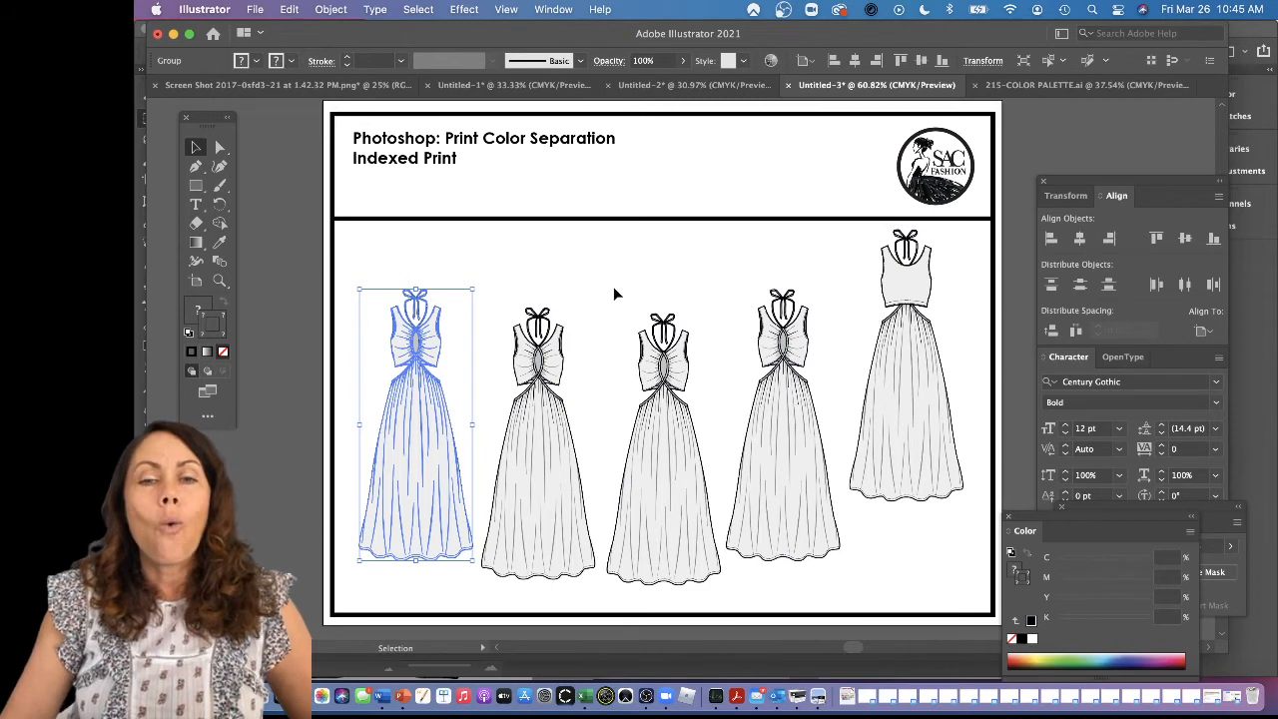
Step: Select each of the four front-view dresses in turn to verify that every one is its own group
{"action": "left_click", "coordinate": [613, 287]}
{"action": "left_click", "coordinate": [416, 329]}
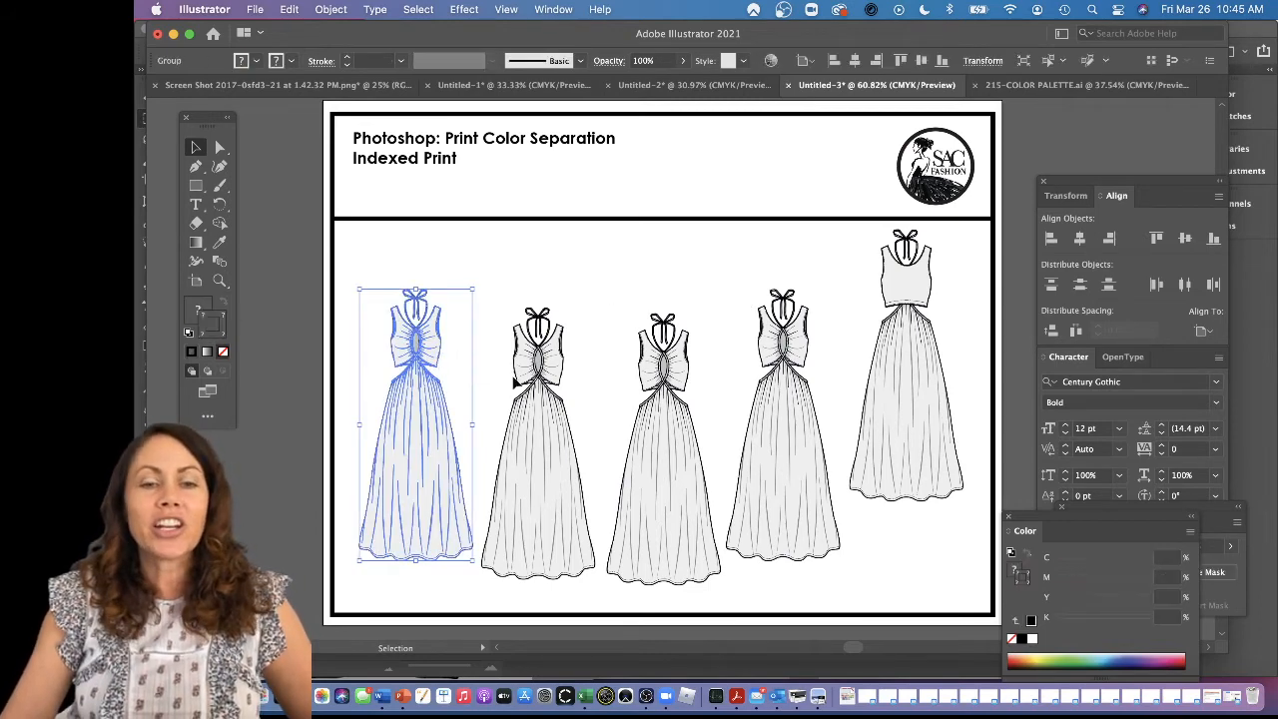
{"action": "left_click", "coordinate": [549, 374]}
{"action": "left_click", "coordinate": [679, 407]}
{"action": "left_click", "coordinate": [755, 405]}
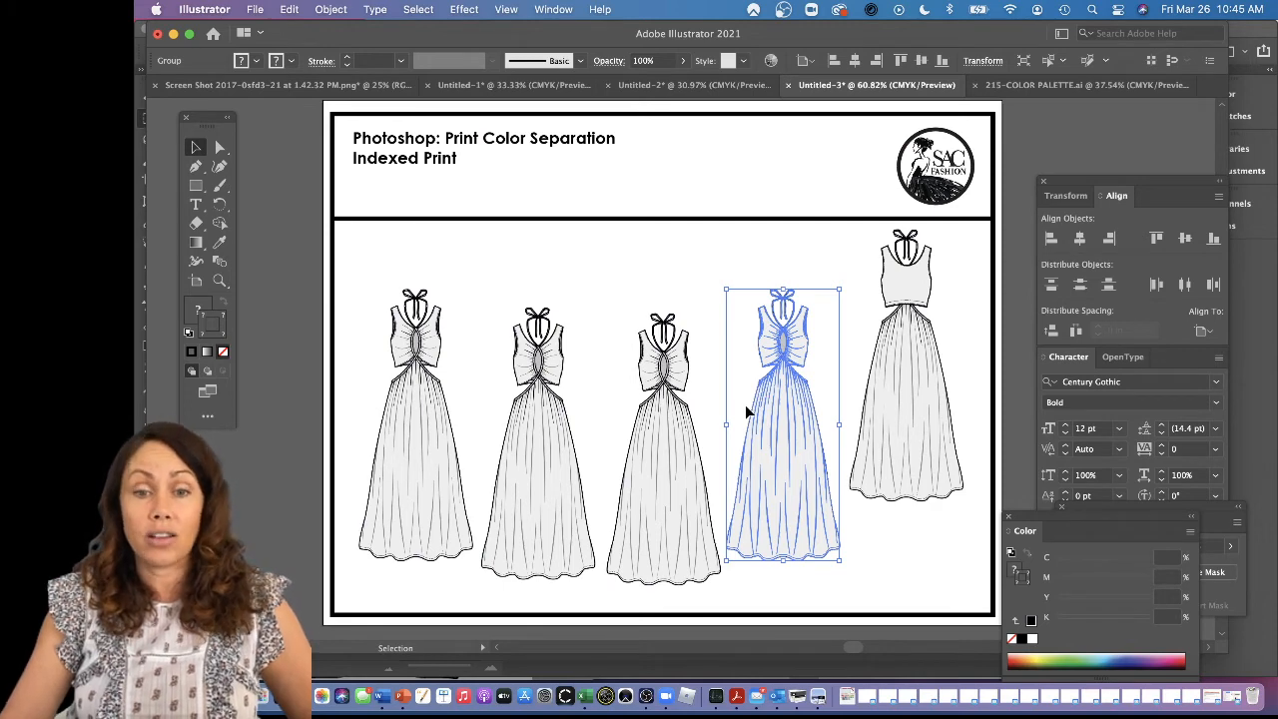
Step: Select the four front-view dresses without the border frame, then distribute them by horizontal centres and align their vertical centres
{"action": "left_click_drag", "start_coordinate": [359, 264], "coordinate": [799, 481]}
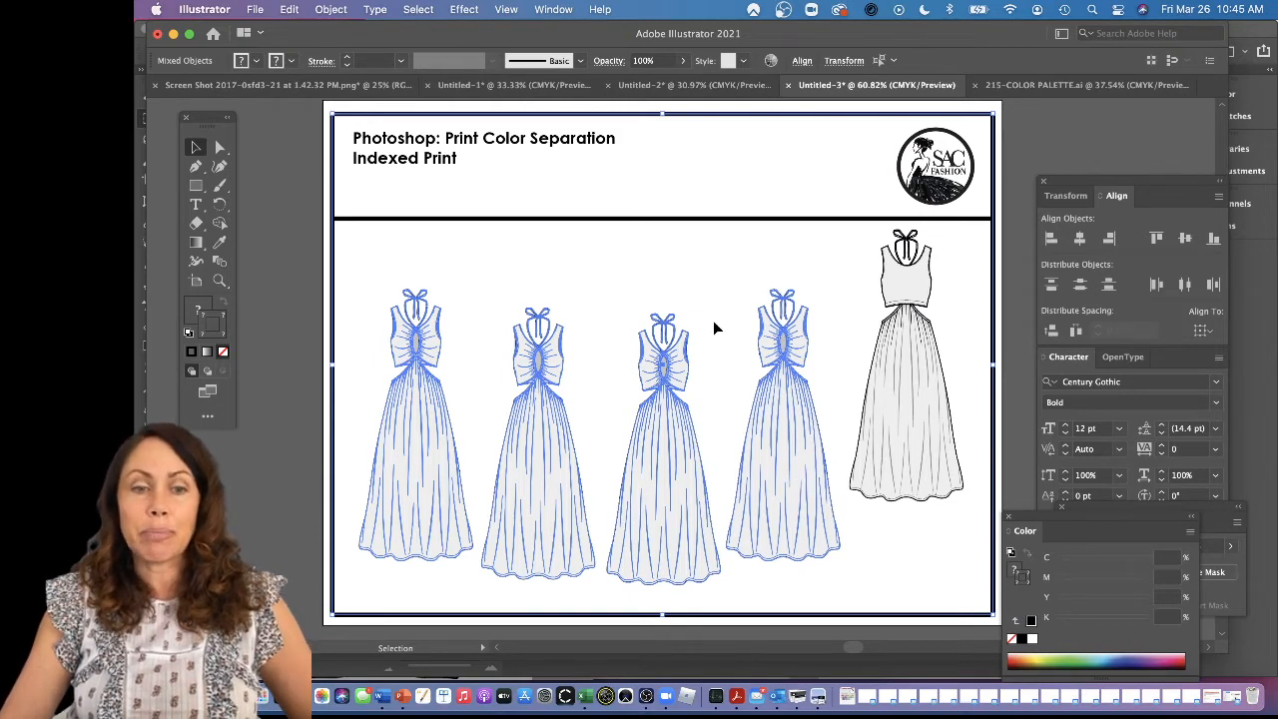
{"action": "left_click", "coordinate": [335, 261], "text": "shift"}
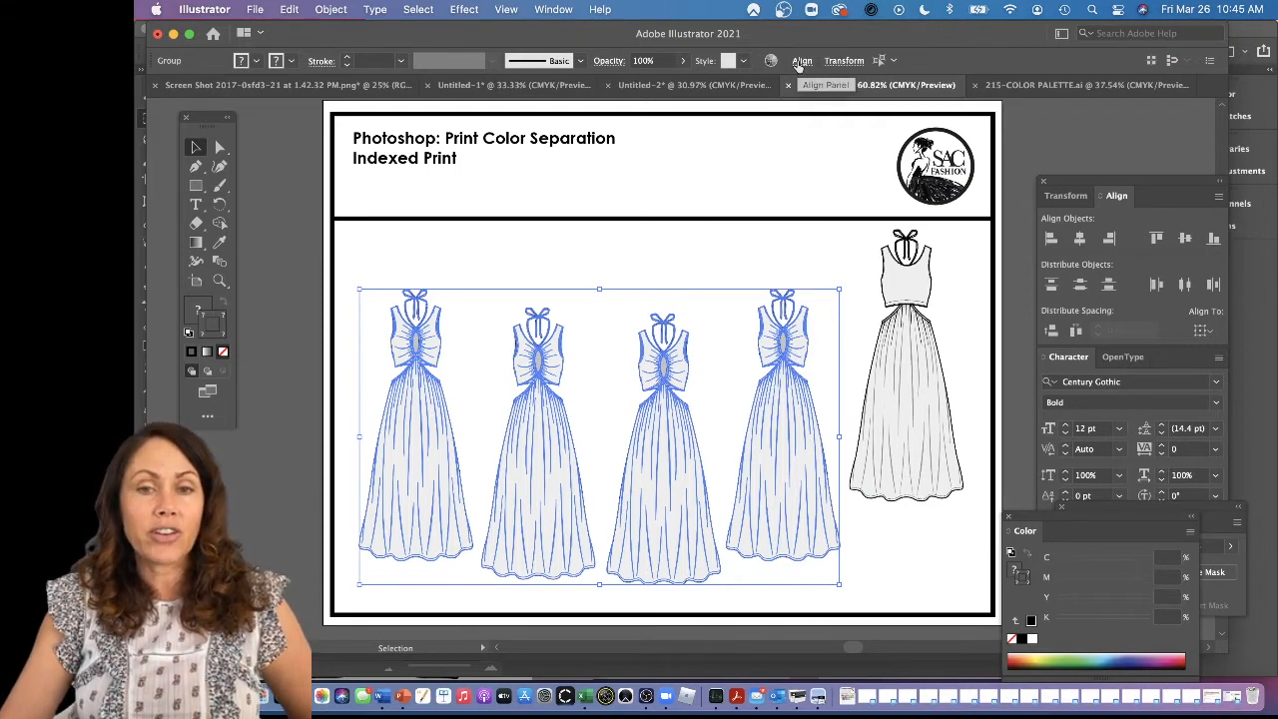
{"action": "left_click", "coordinate": [551, 10]}
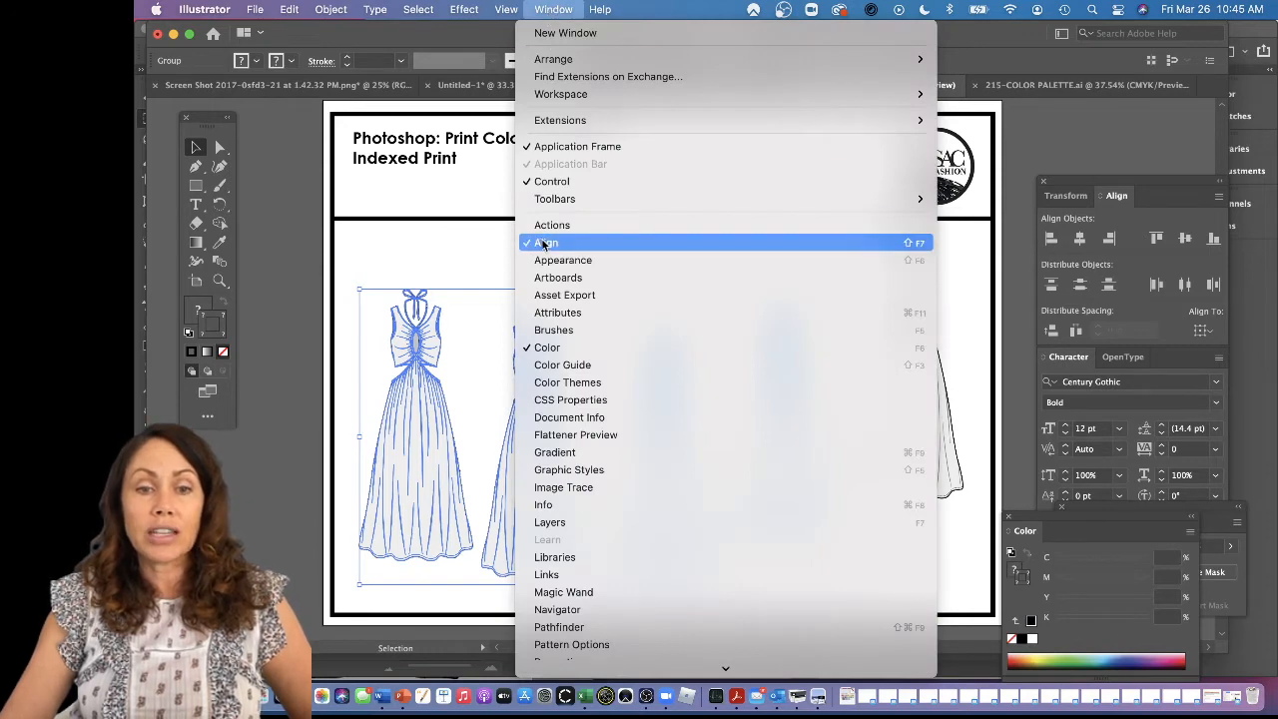
{"action": "left_click", "coordinate": [1115, 190]}
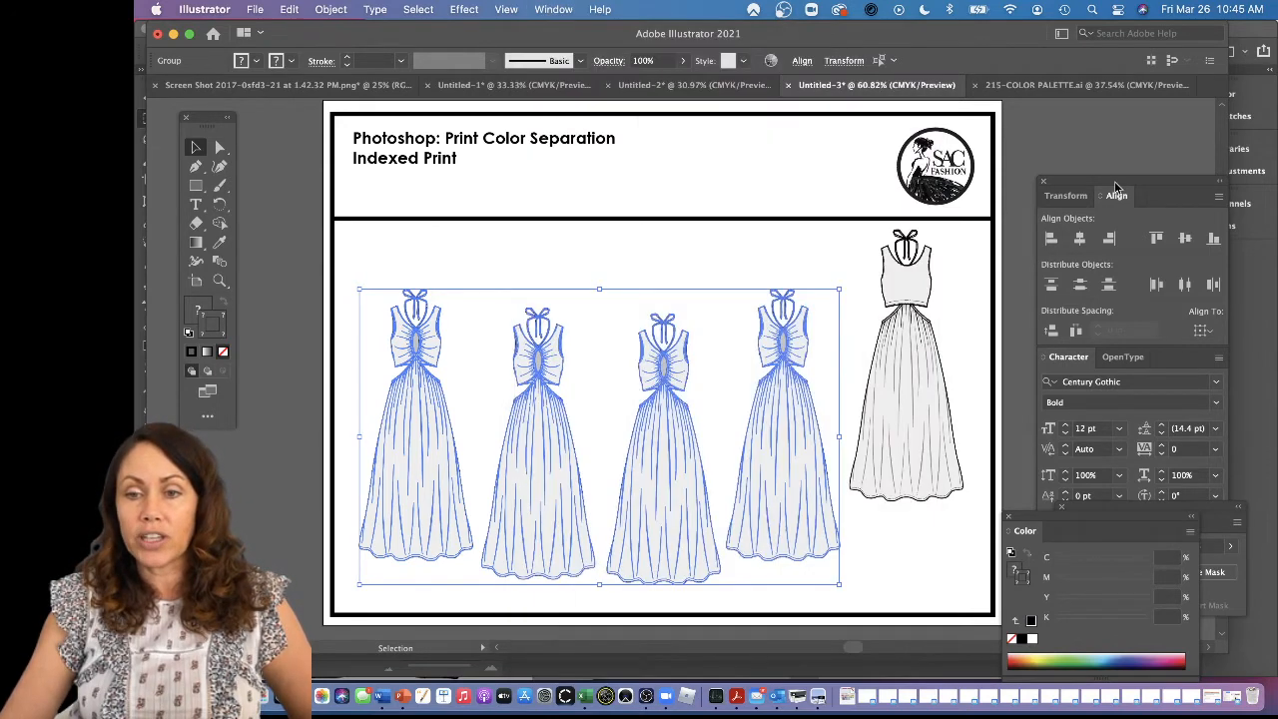
{"action": "left_click", "coordinate": [1183, 285]}
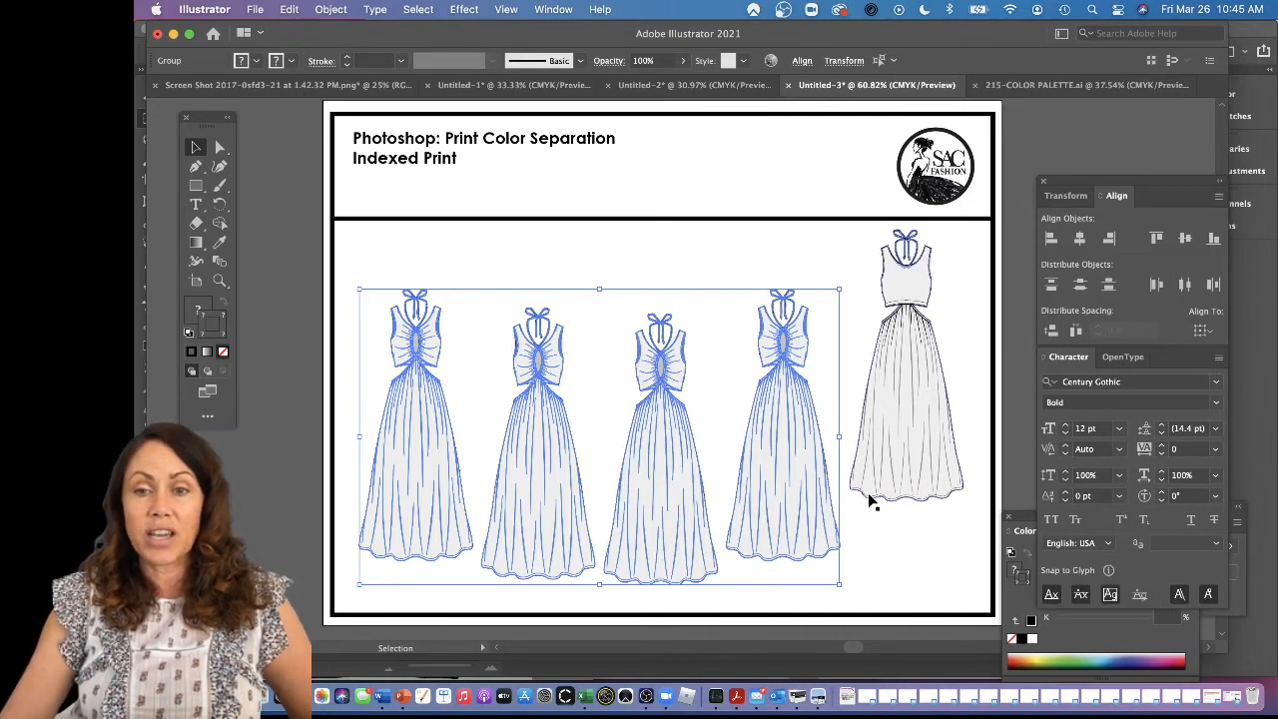
{"action": "left_click", "coordinate": [1185, 241]}
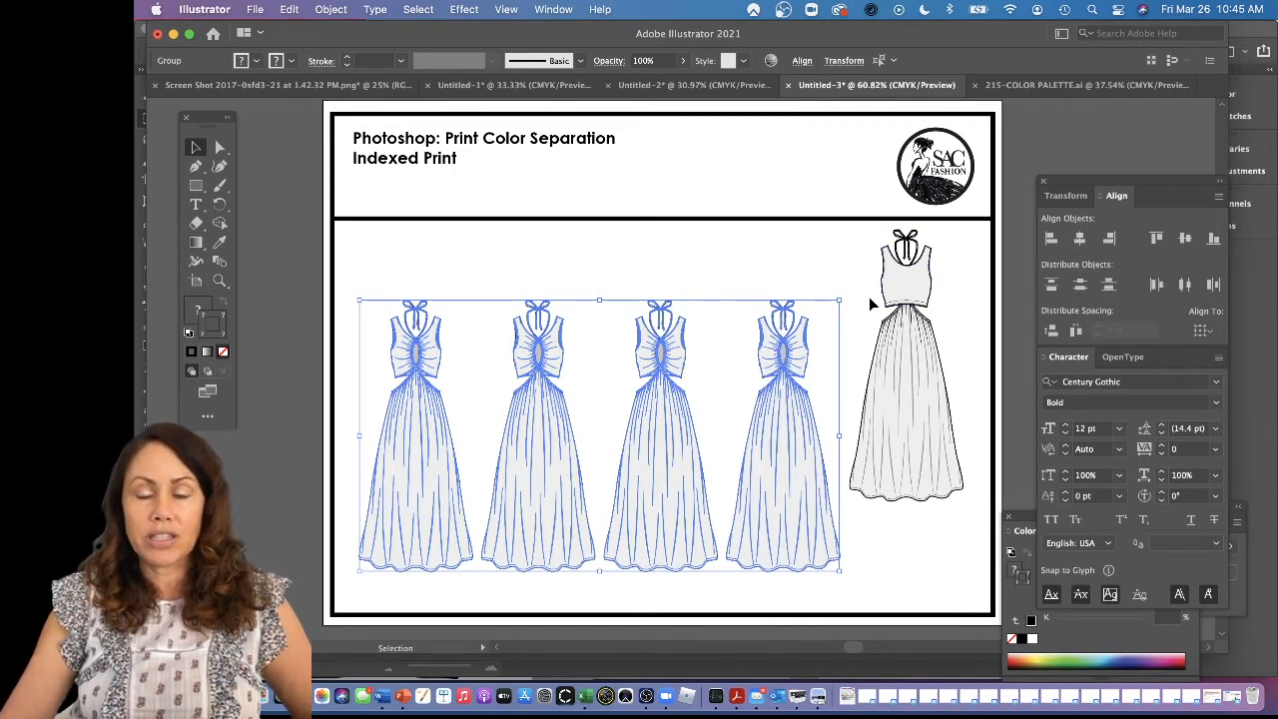
Step: Move the back-view dress slightly down and closer to the front-view dresses, and deselect it
{"action": "left_click", "coordinate": [904, 459]}
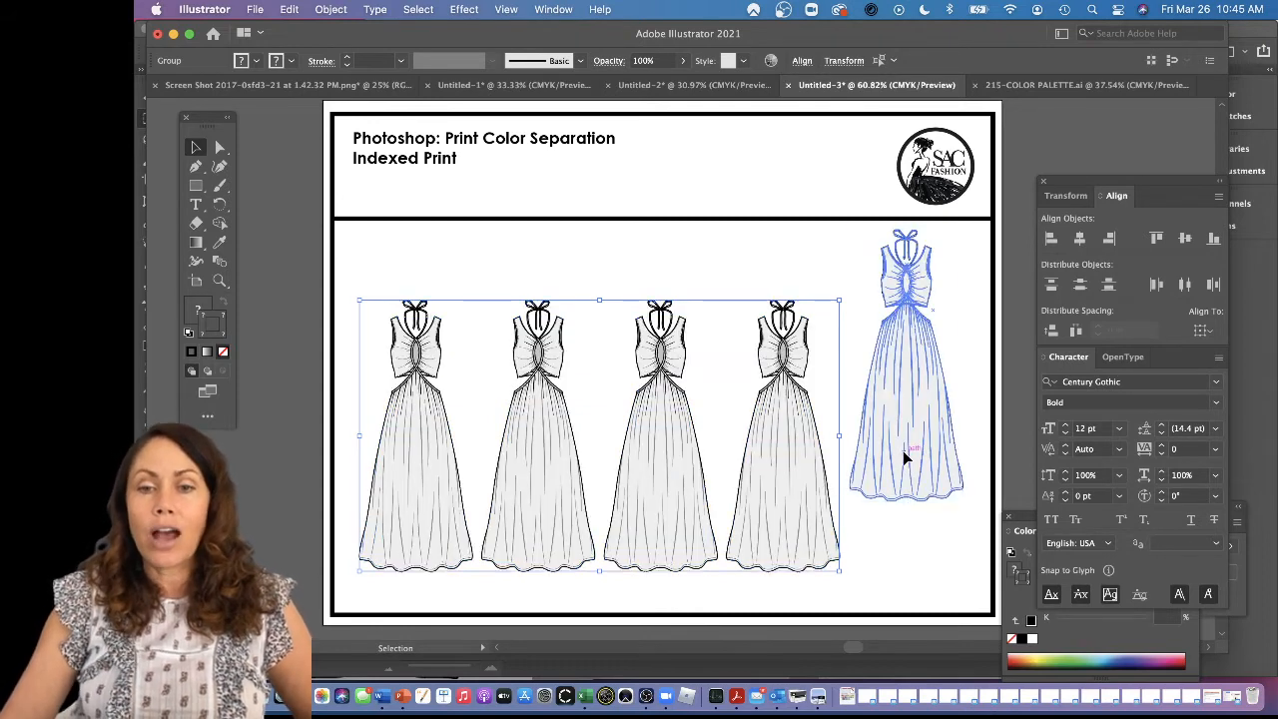
{"action": "left_click", "coordinate": [924, 553]}
{"action": "left_click_drag", "start_coordinate": [907, 384], "coordinate": [927, 411]}
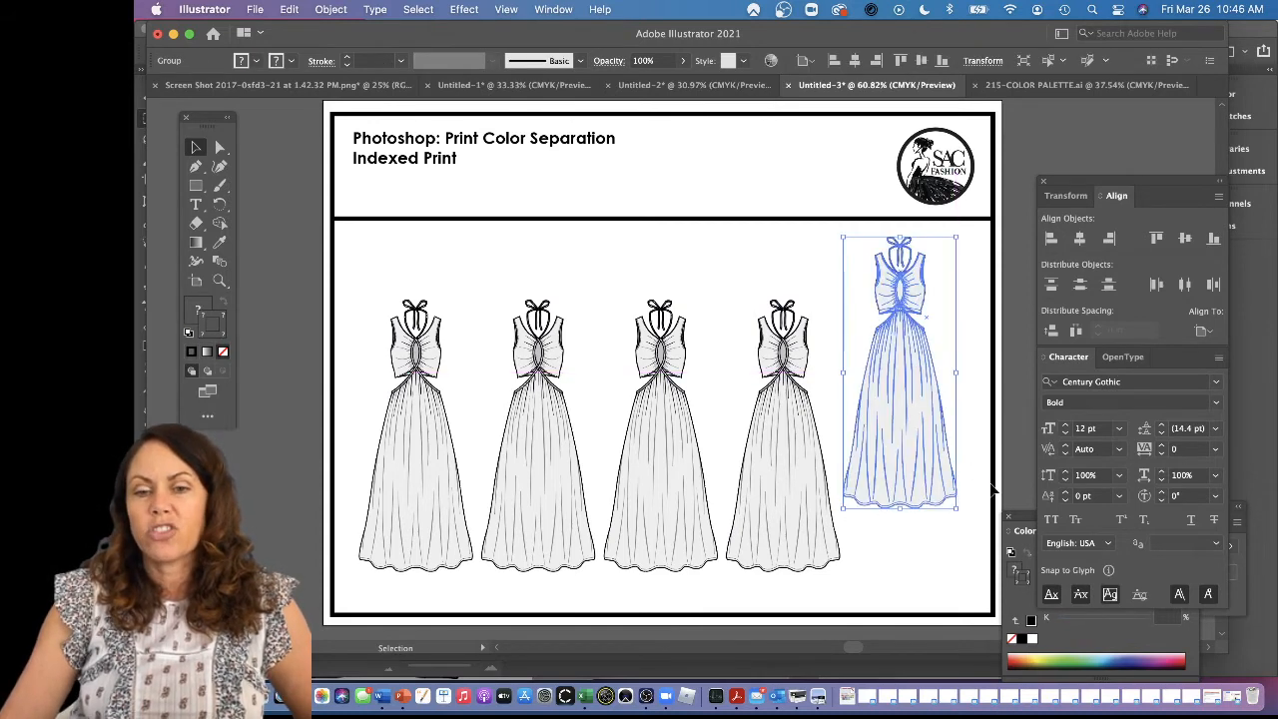
{"action": "left_click", "coordinate": [916, 579]}
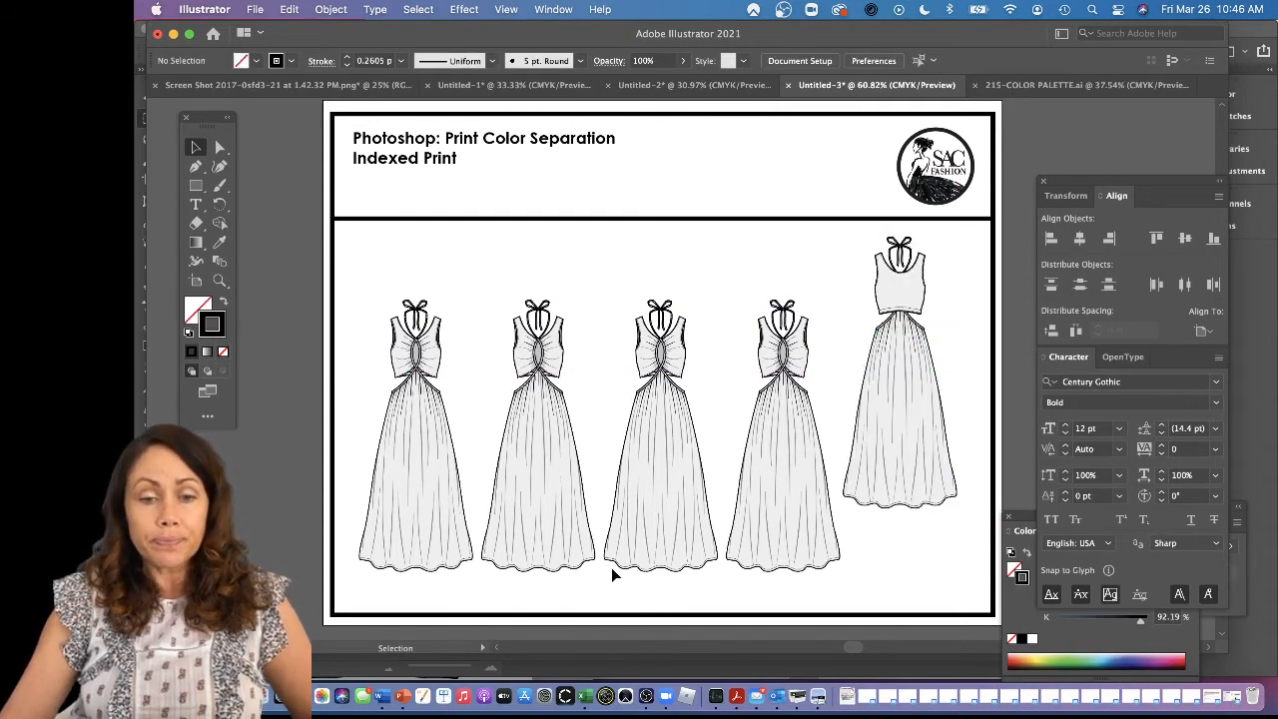